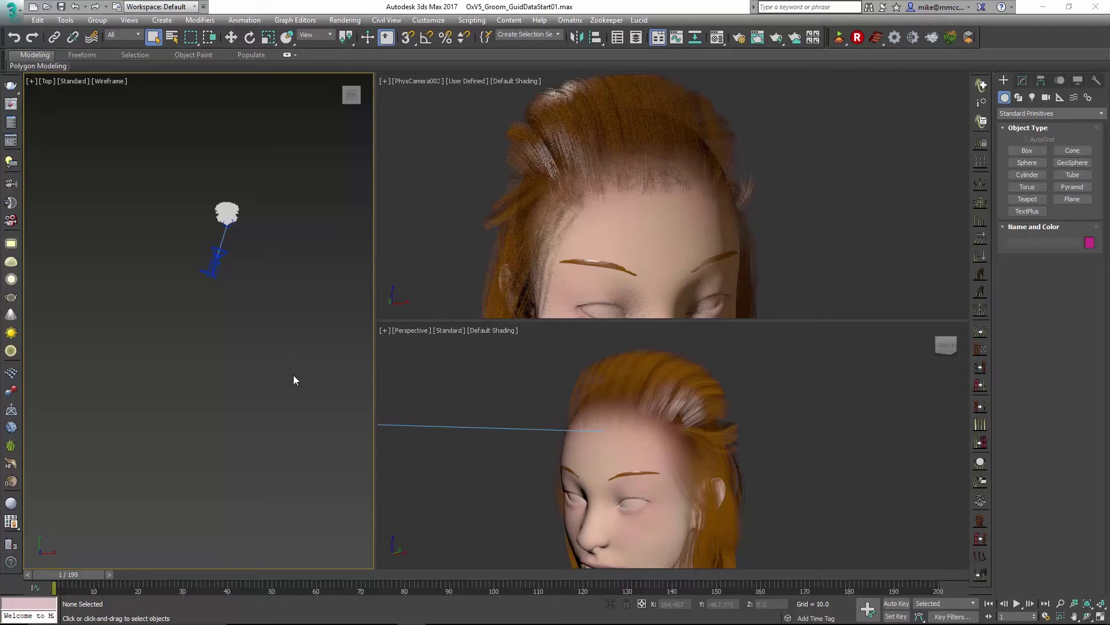
Step: Select PhysCamera002, advance to frame 100, and check its target distance of 441.291
left_click(218, 261)
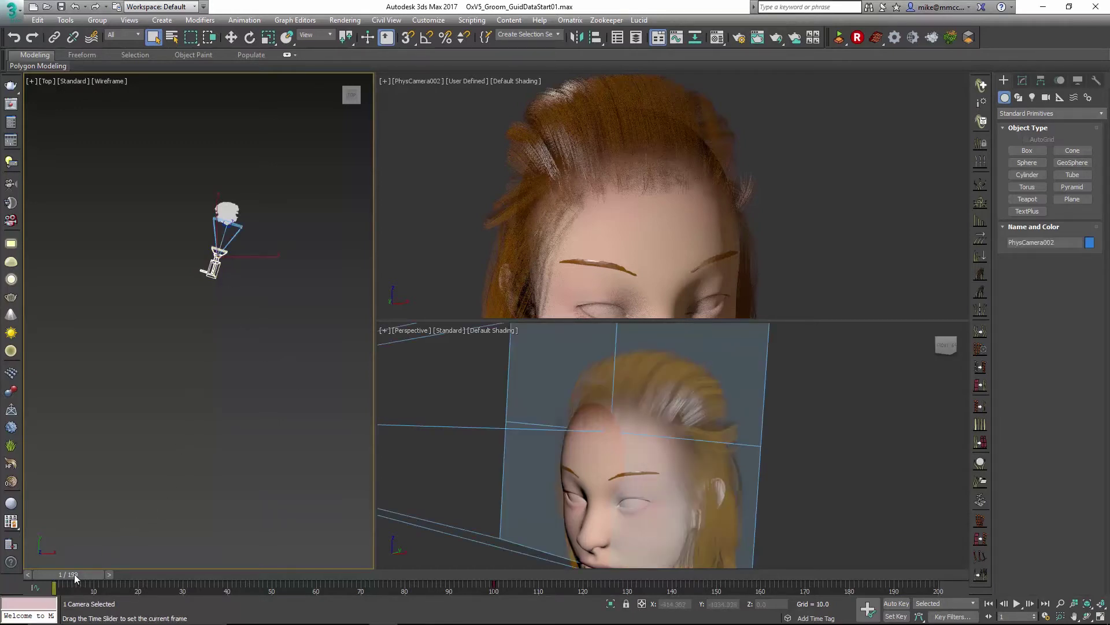
left_click_drag(69, 575, 498, 577)
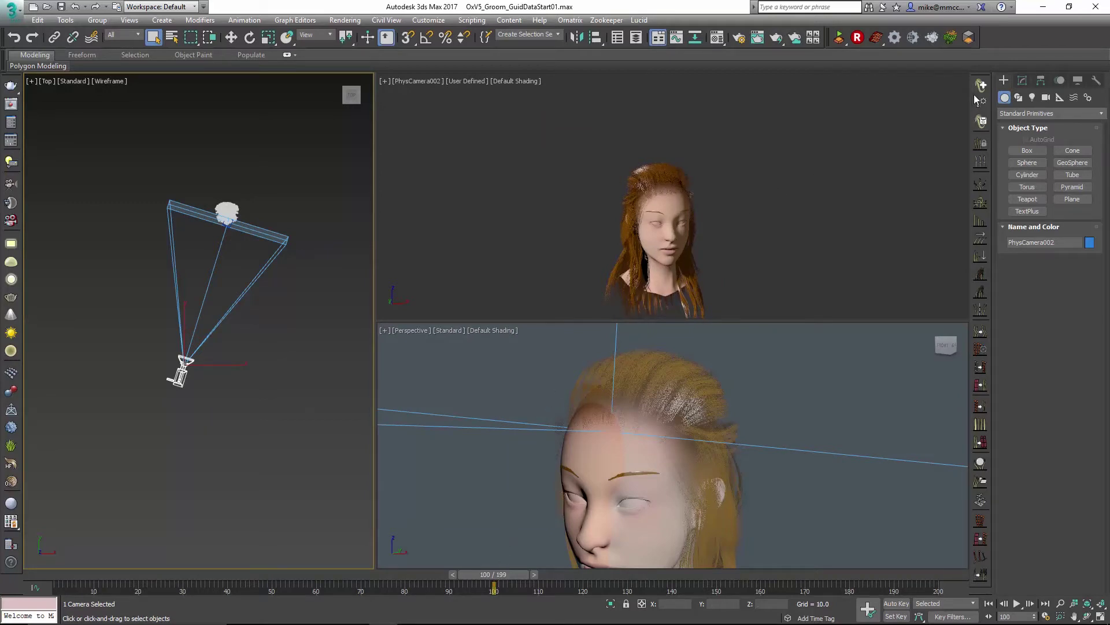
left_click(1022, 80)
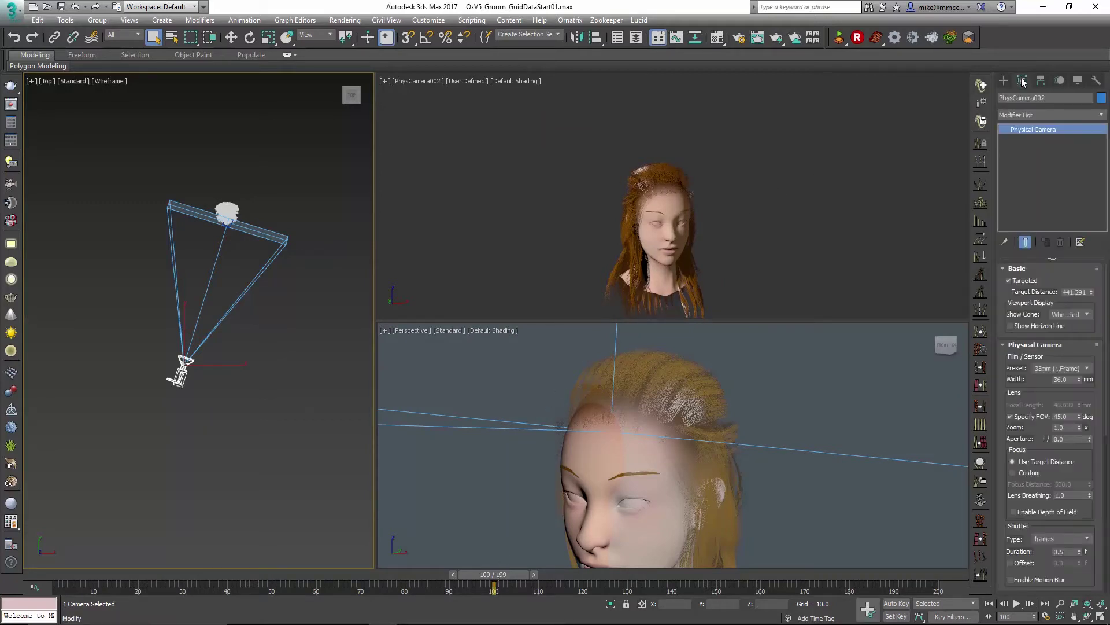
double_click(1076, 291)
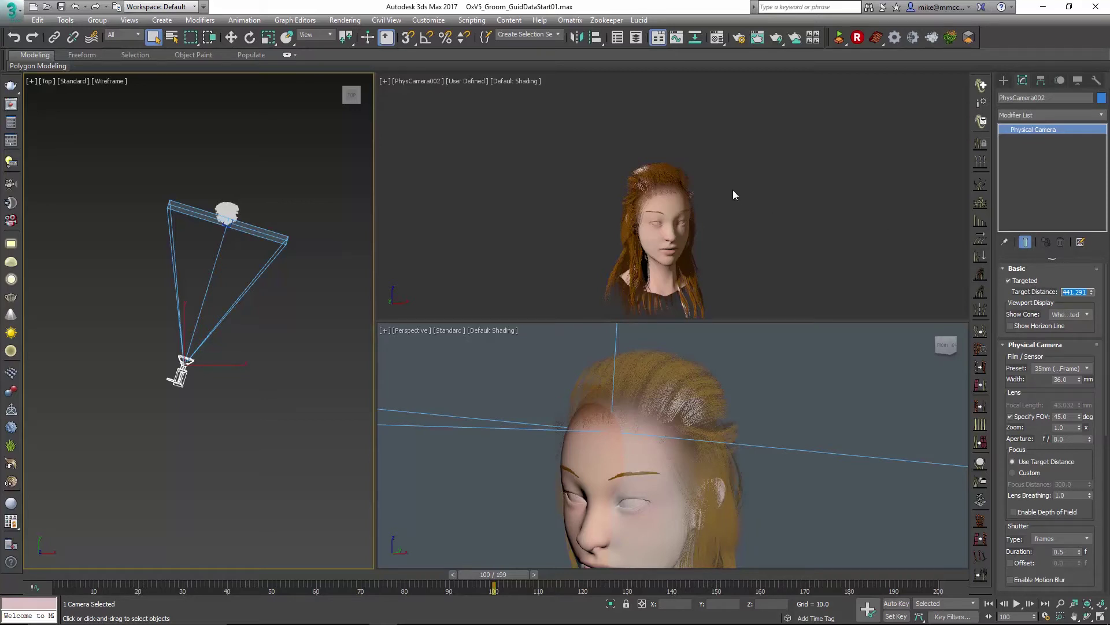
Step: Add an Ox Generate Guide Data modifier to FurBall, directly above Ox Edit Guides
left_click(673, 173)
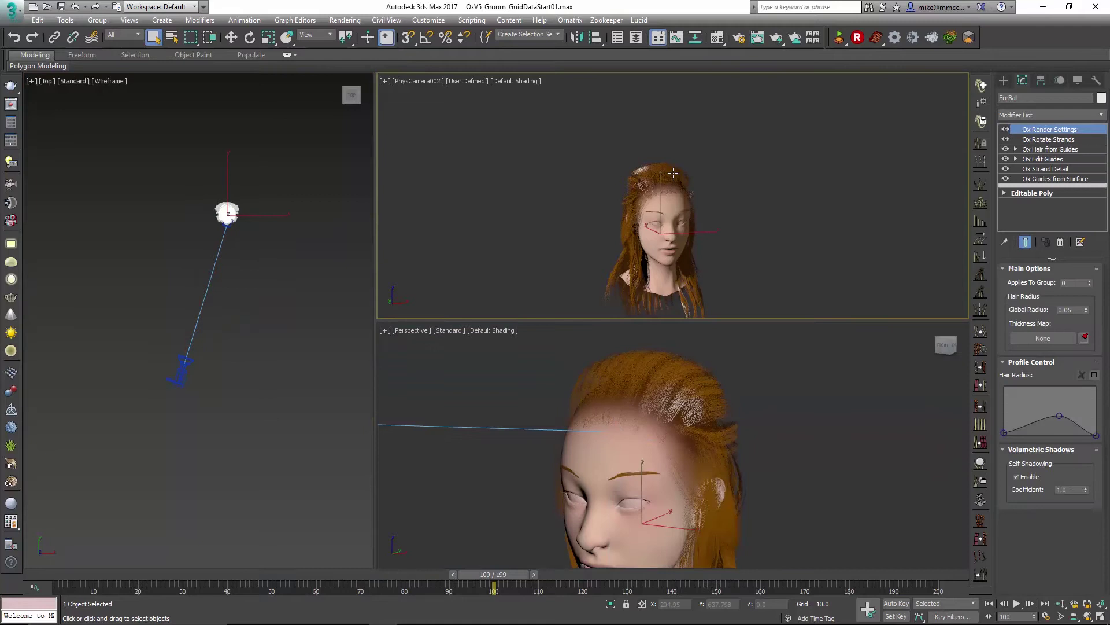
left_click(1044, 159)
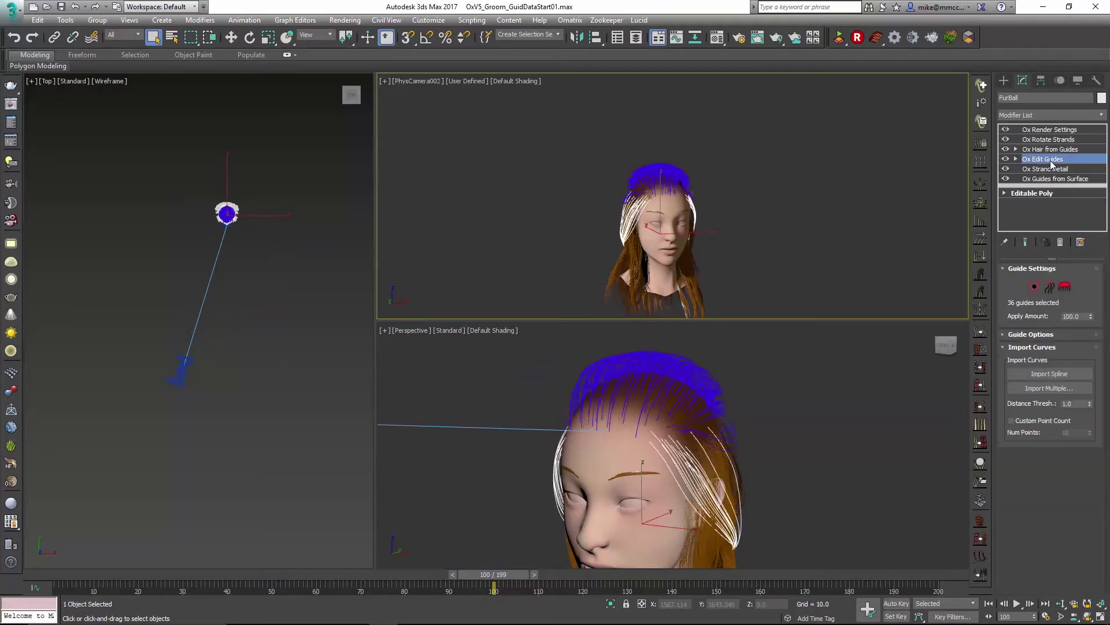
left_click(1052, 115)
type("ox")
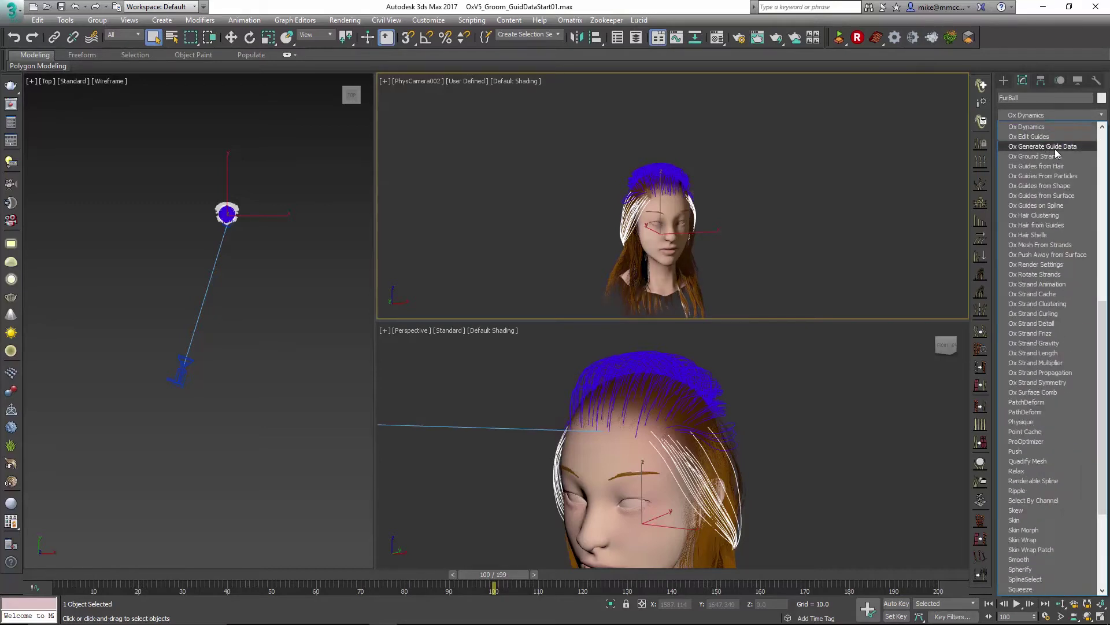
left_click(1056, 147)
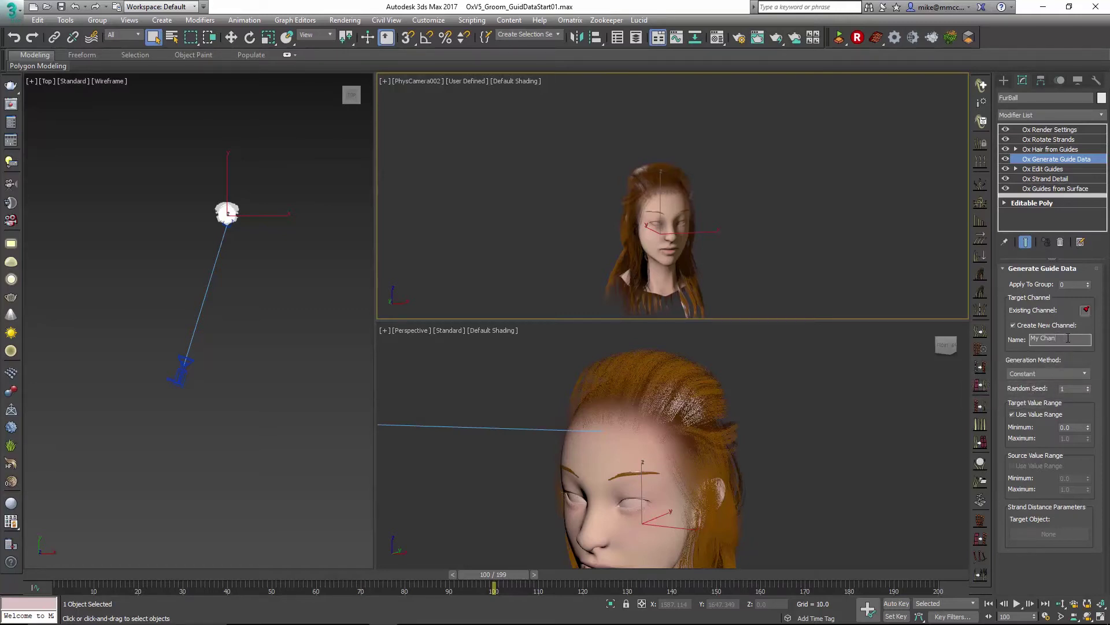
Step: Name the new channel LODHair and generate it from Strand Distance to Object, targeting PhysCamera002
left_click(1068, 339)
key("Return")
left_click(1035, 377)
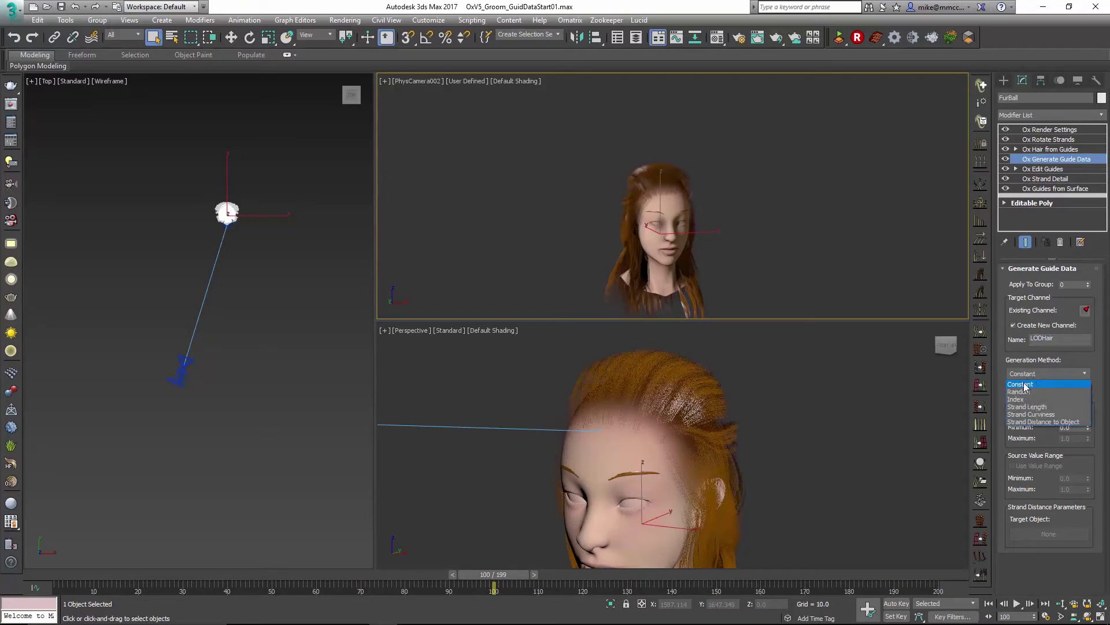
left_click(1039, 423)
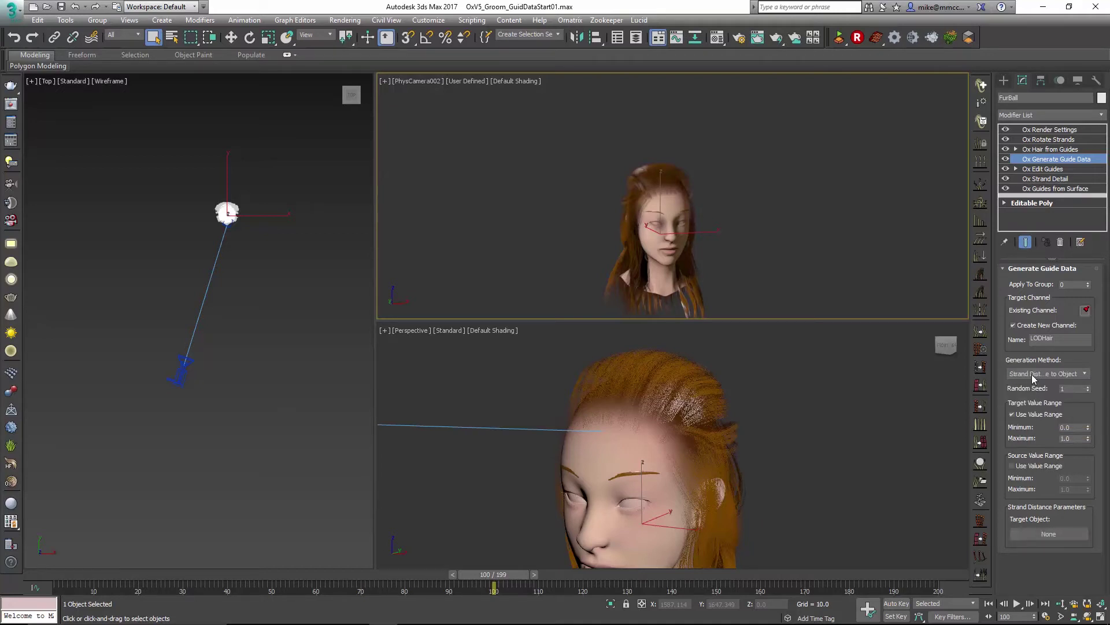
left_click(1045, 534)
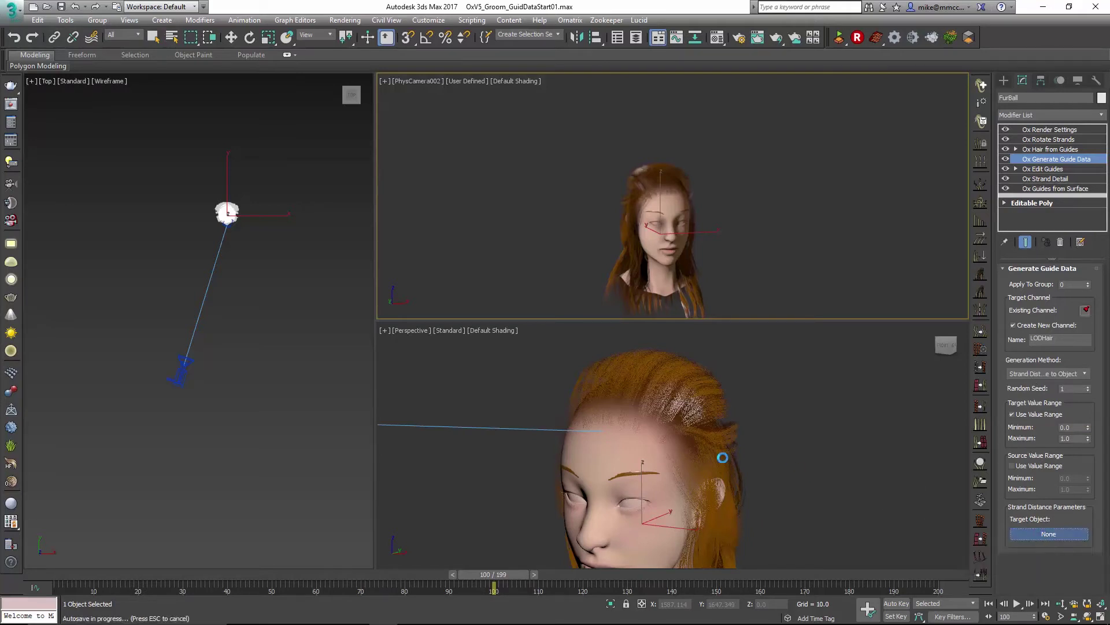
left_click(187, 376)
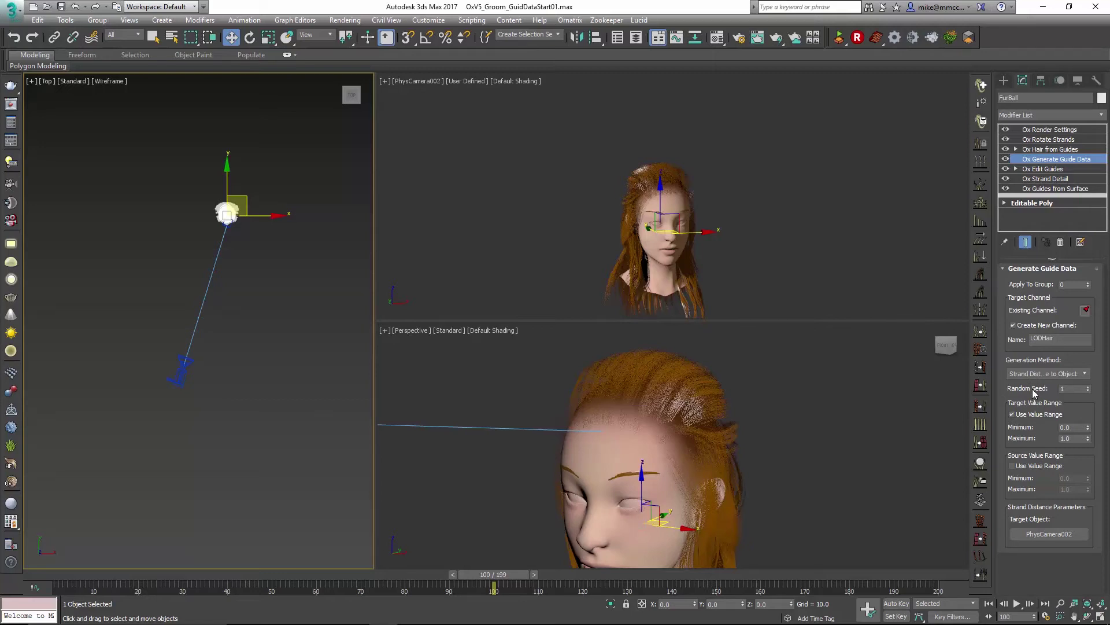
Step: Enable the source value range and map distances 10–440 to LODHair target values 1.0–0.2
left_click(1034, 470)
double_click(1071, 489)
key("BackSpace")
left_click(1077, 478)
key("Tab")
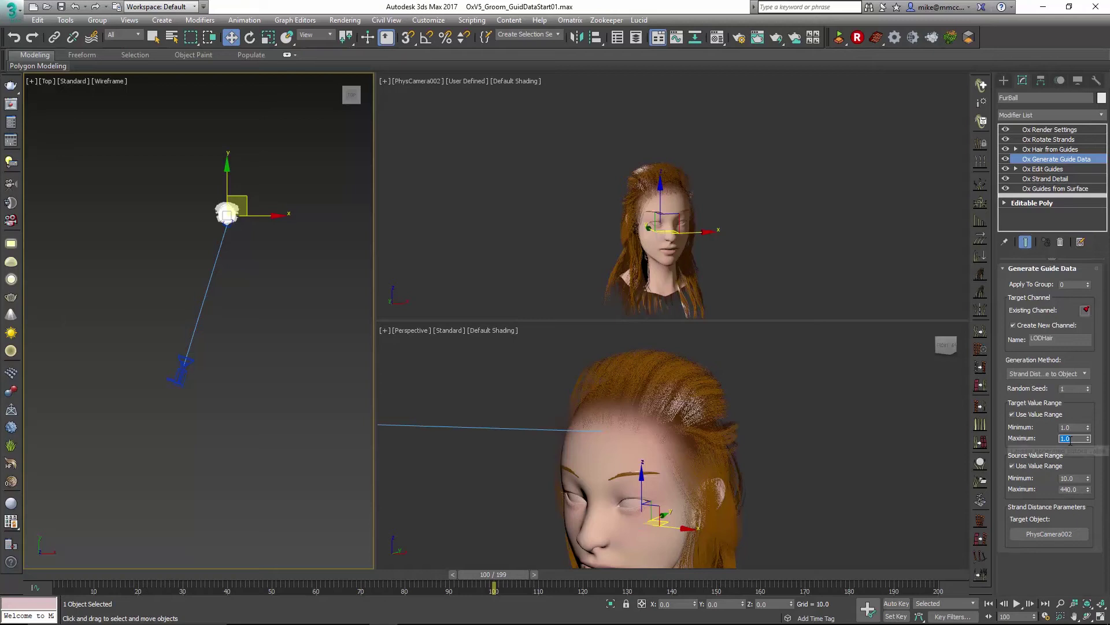
type(".")
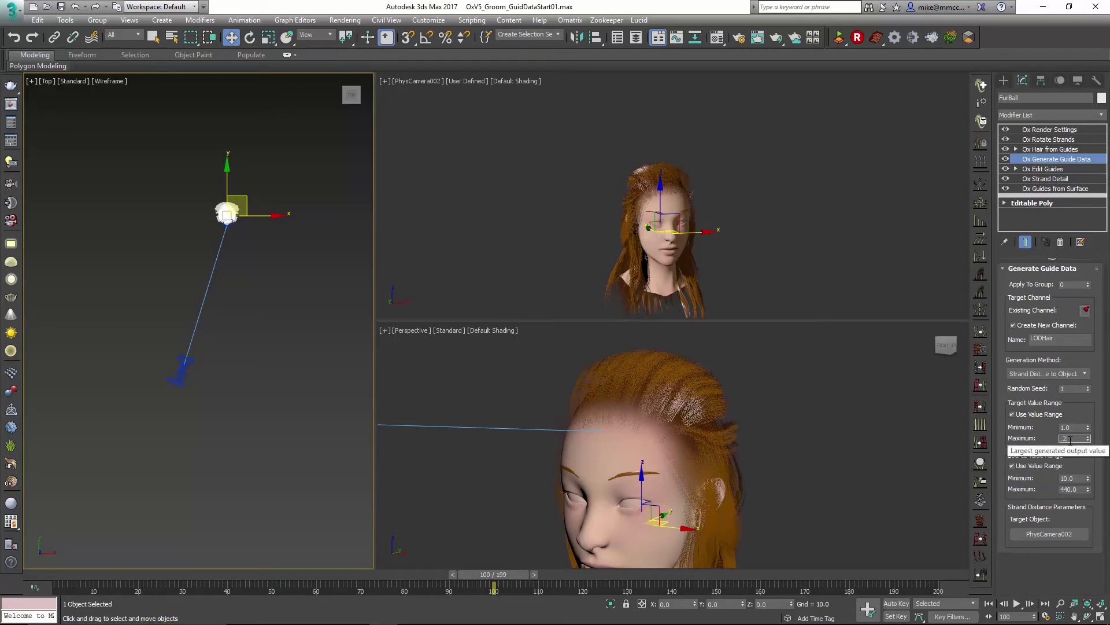
type("2")
key("Tab")
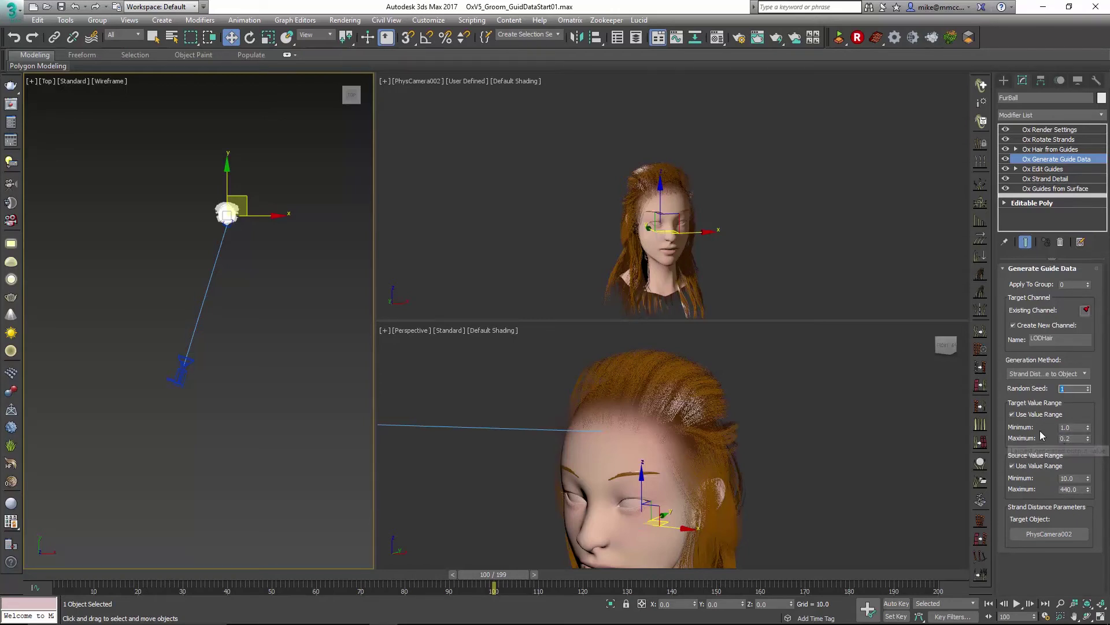
Step: In Ox Hair from Guides, assign Root (2): LODHair as the Dense Hair distribution map
left_click(1069, 152)
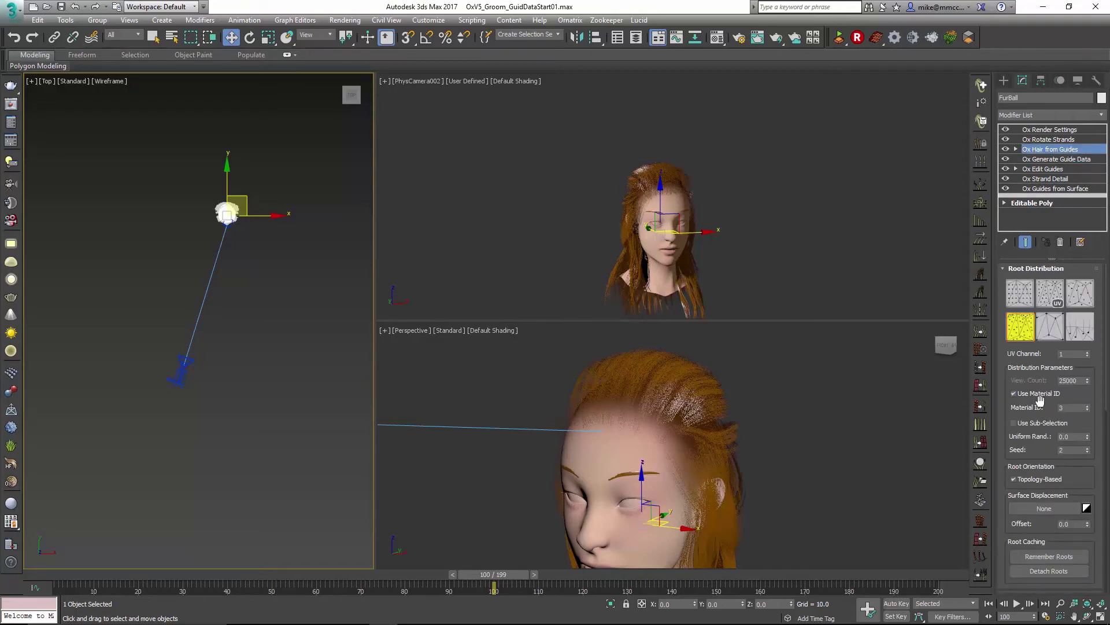
left_click_drag(1040, 402, 1046, 225)
scroll(1043, 425, "down", 5)
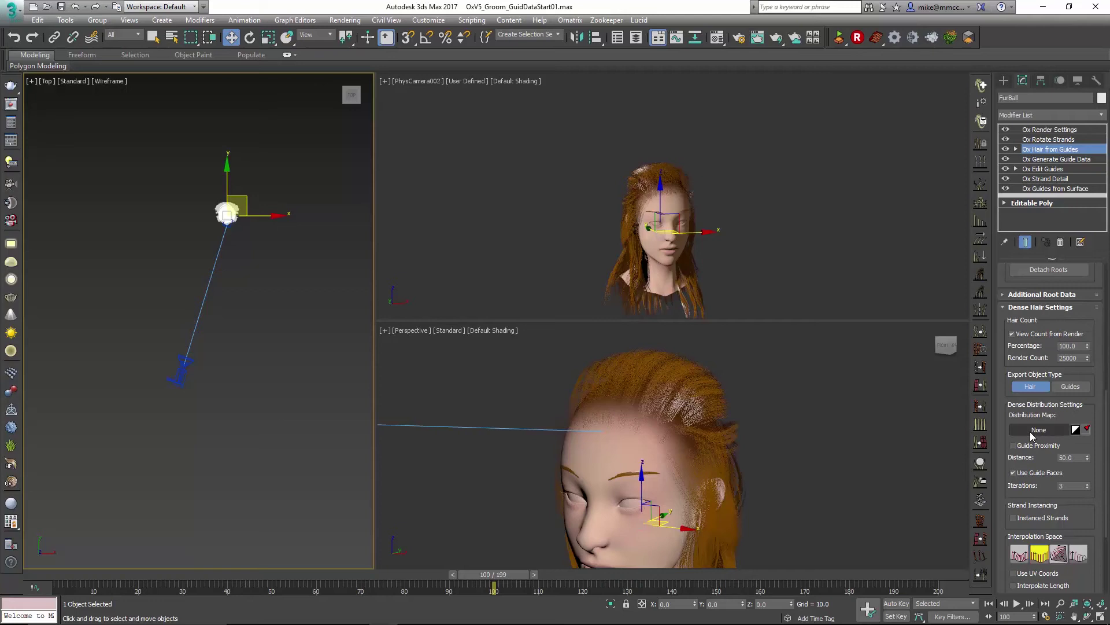
left_click(1086, 431)
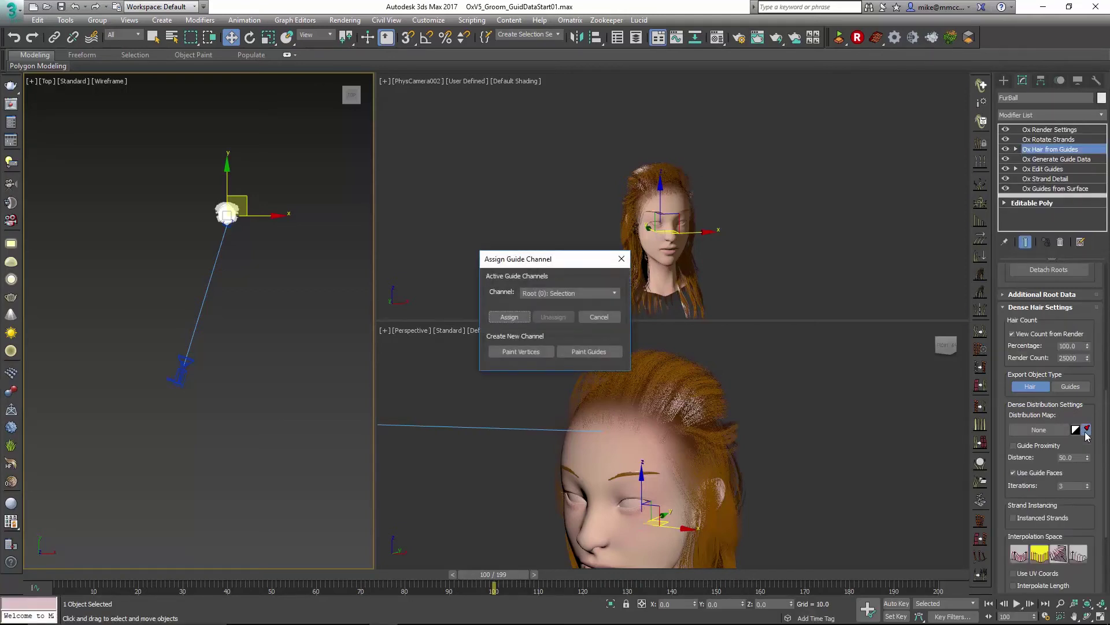
left_click(584, 293)
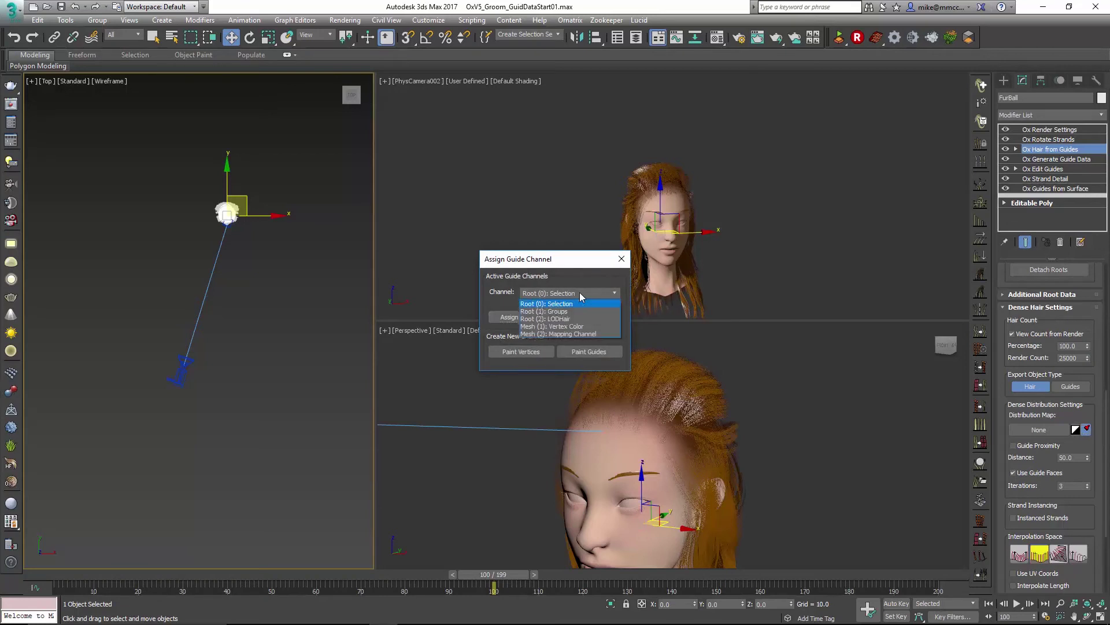
left_click(556, 318)
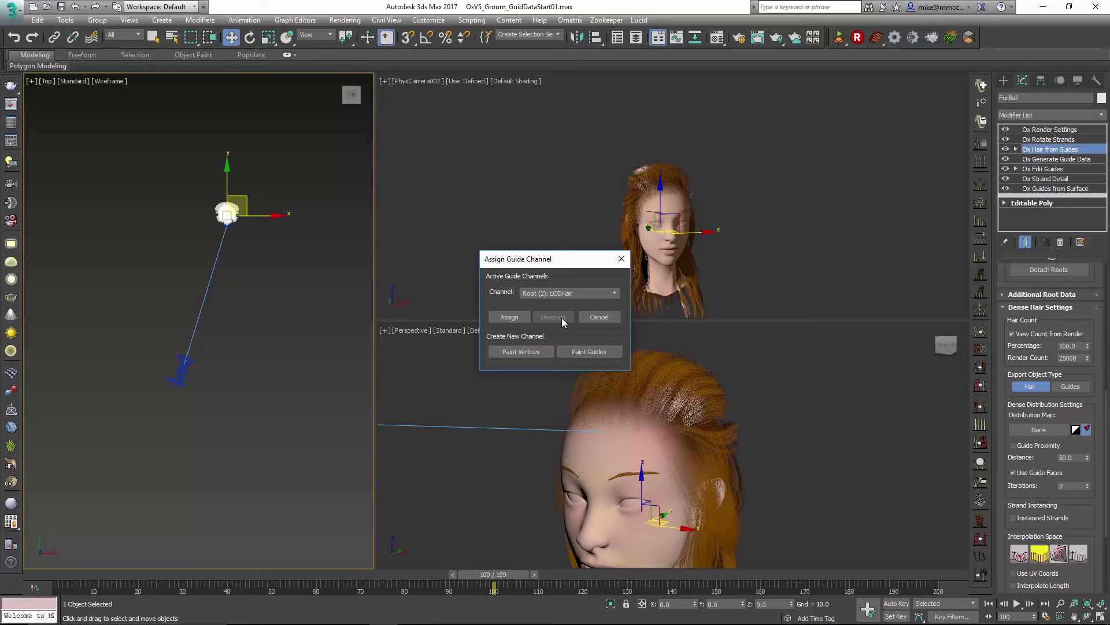
left_click(522, 317)
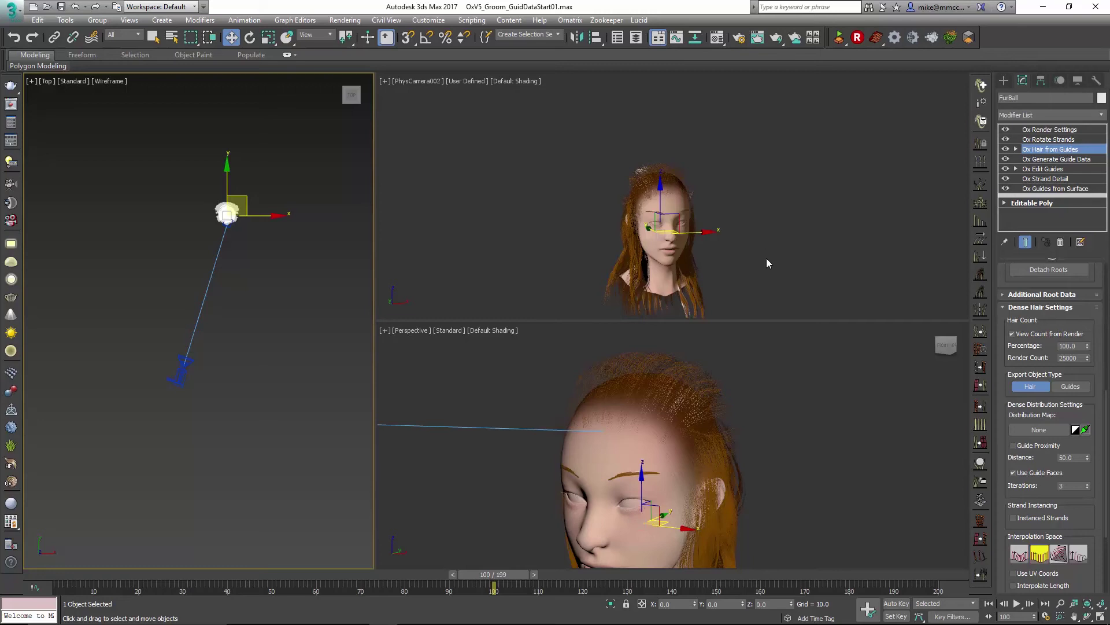
Step: Scrub the timeline back to frame 1 to see the full hair up close
left_click_drag(500, 576, 2, 604)
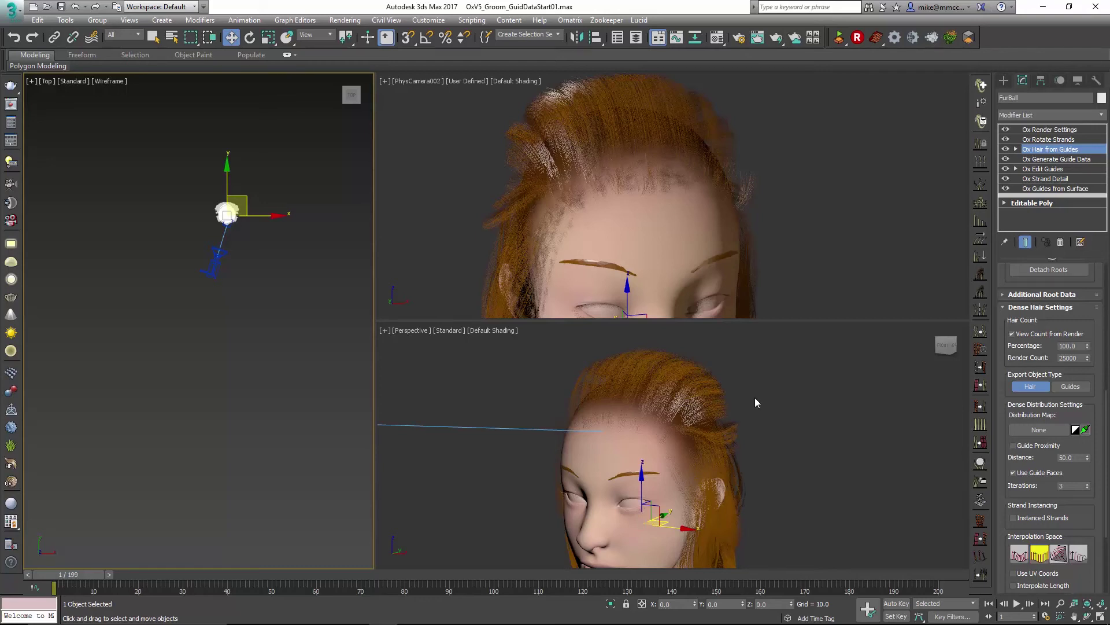
Step: Raise the Ox Generate Guide Data target maximum to 0.5 while viewing frame 100
left_click(1057, 159)
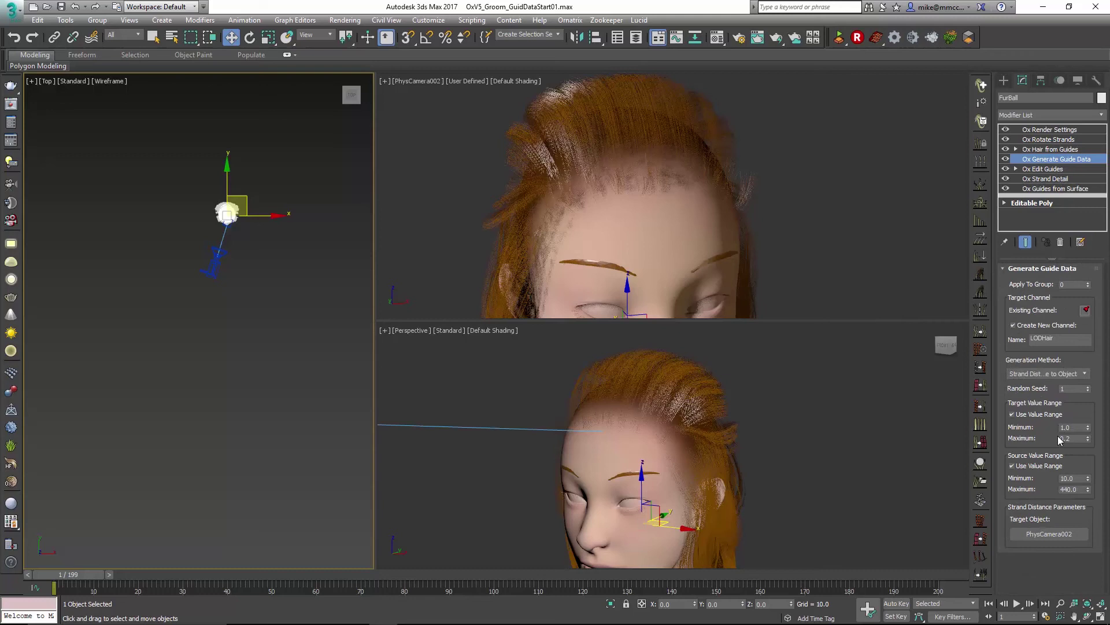
double_click(1075, 429)
left_click(225, 575)
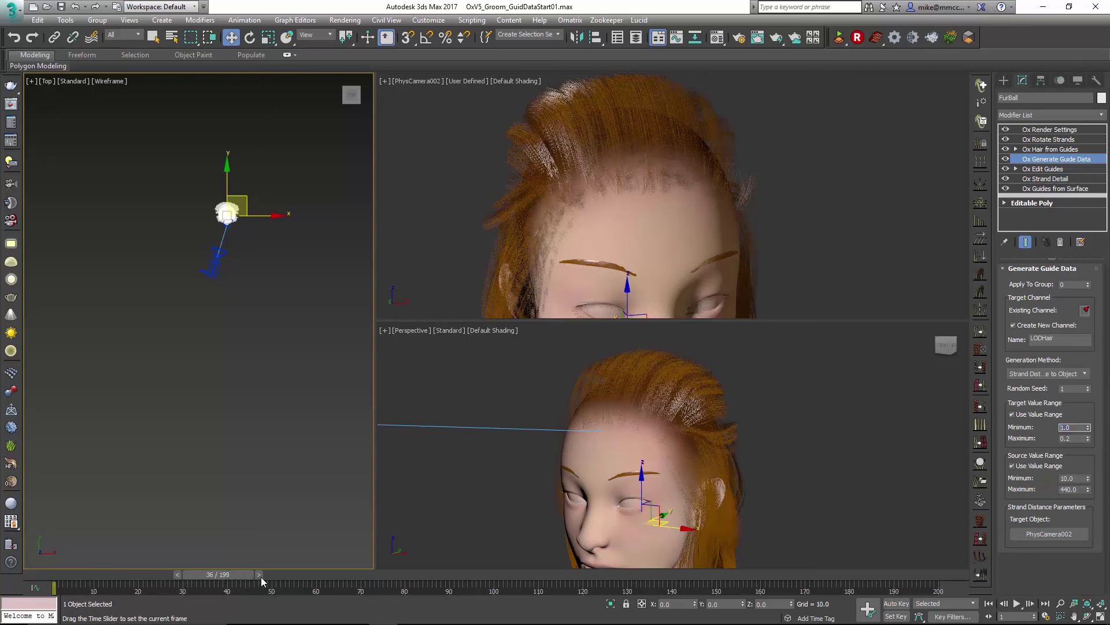
left_click_drag(262, 577, 499, 584)
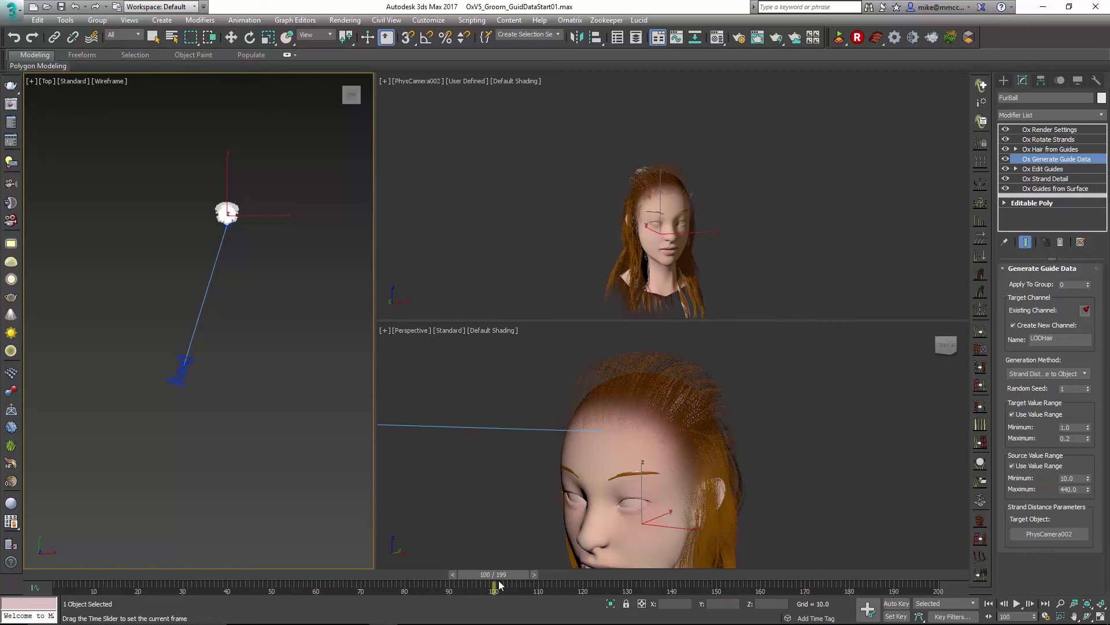
key("w")
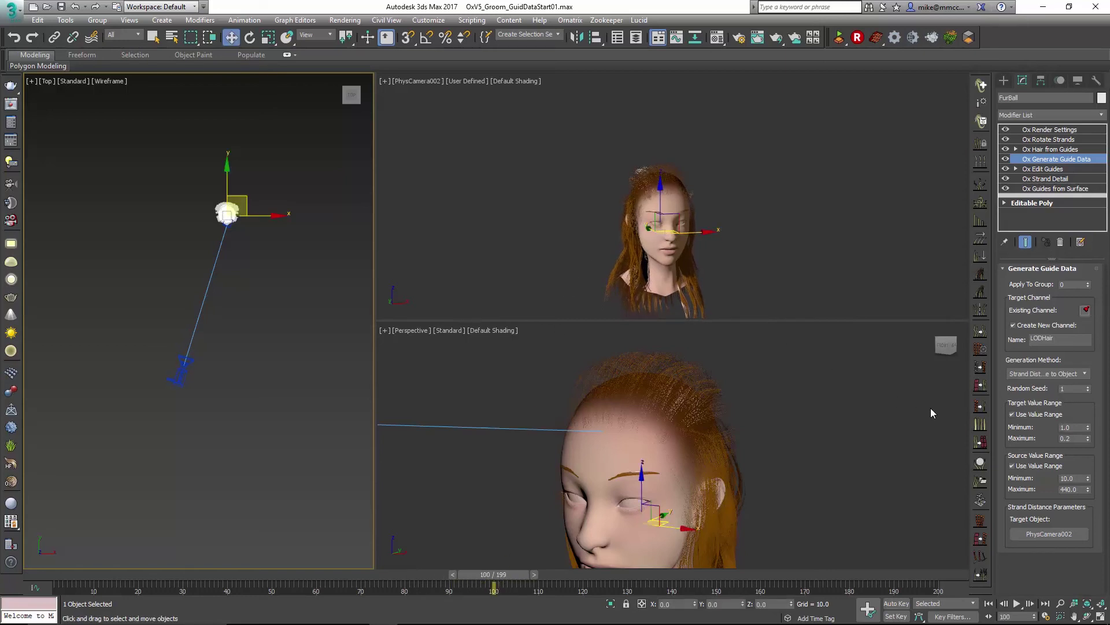
left_click(1077, 441)
key("Return")
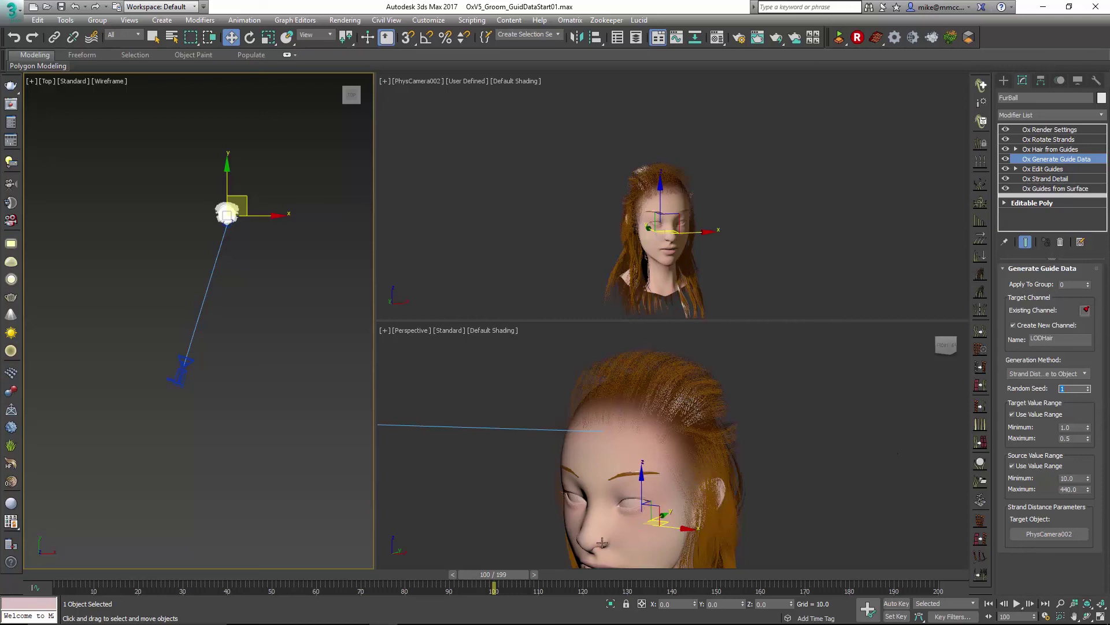
Step: Move the timeline to frame 85 to review the thinned hair
left_click_drag(491, 576, 433, 587)
key("w")
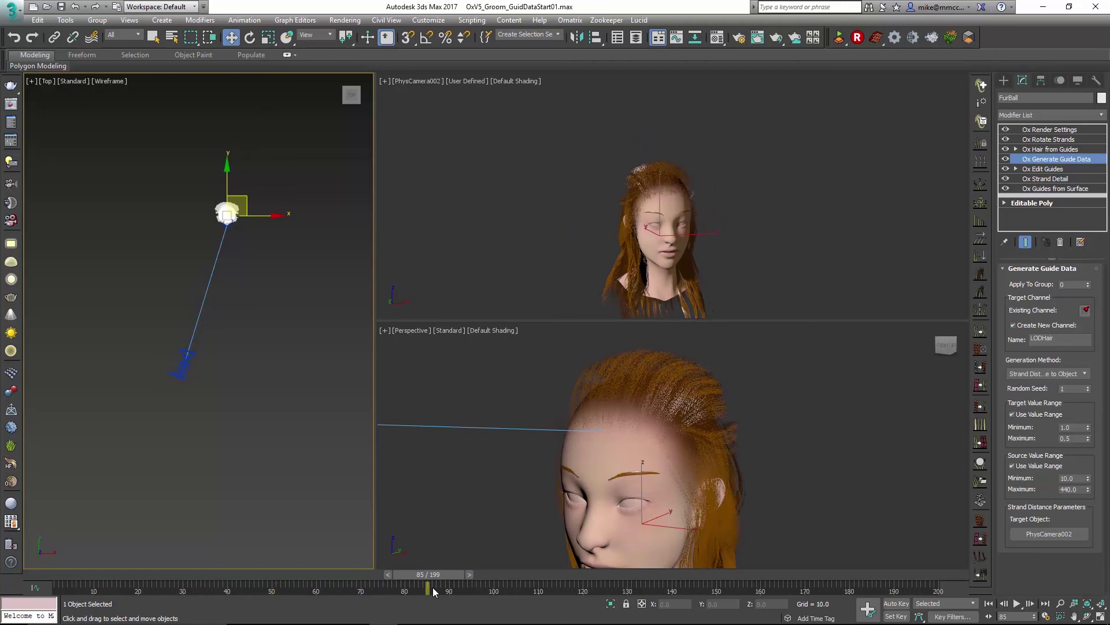